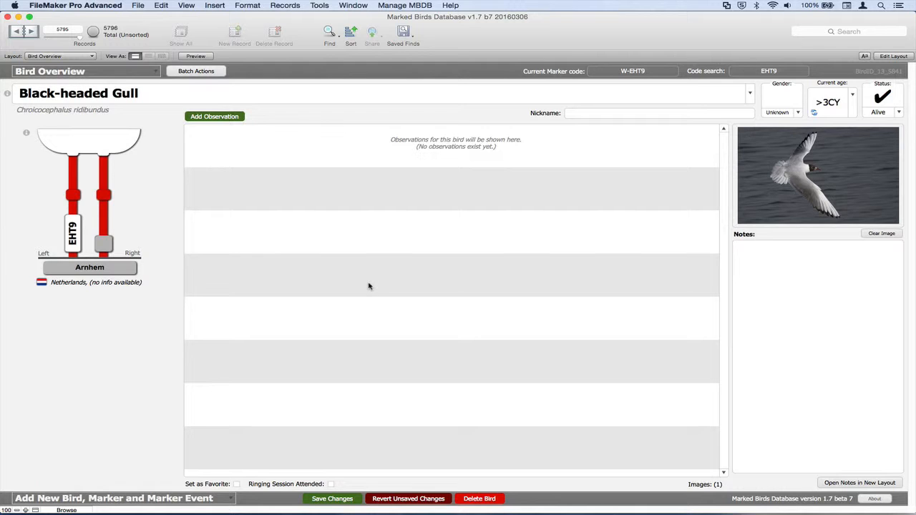
- Add an observation to the Black-headed Gull using the copied date, time, location and observers, and save and close it
click(221, 117)
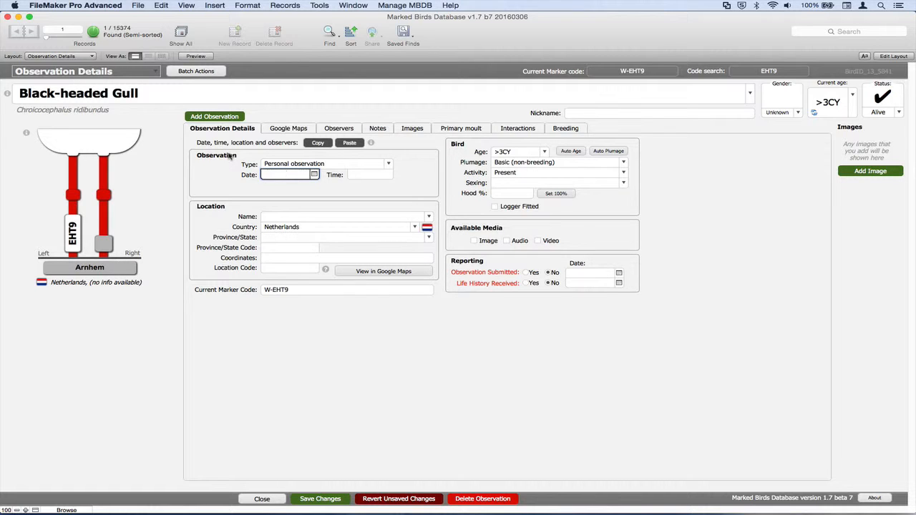
click(348, 144)
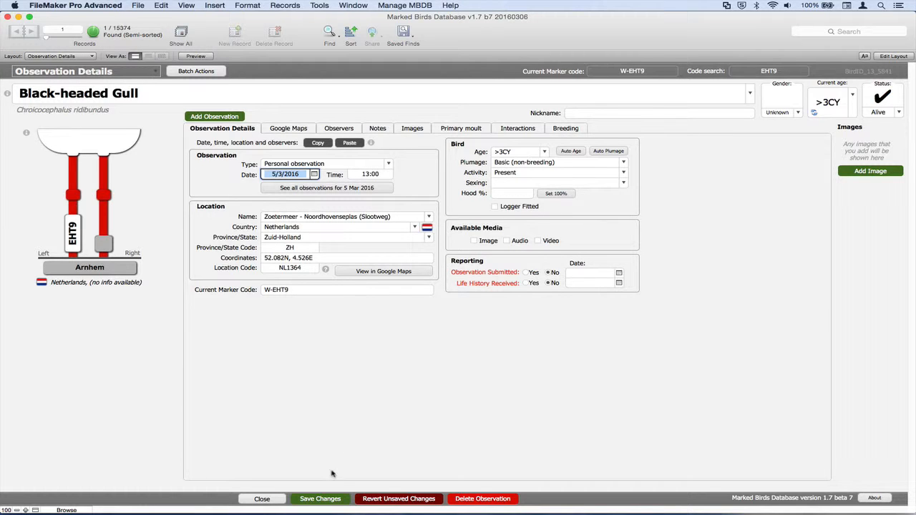
click(327, 498)
click(262, 499)
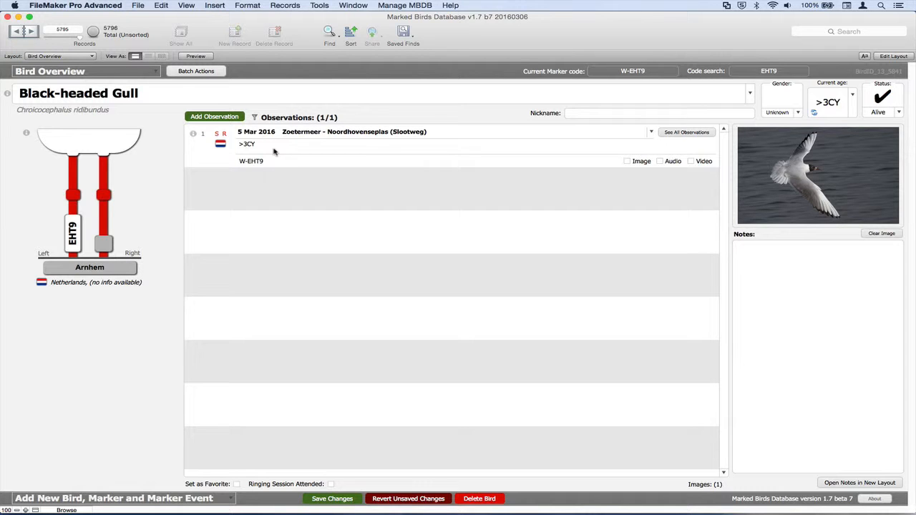
- Start a new bird with the medium-size color rings form and set the species to Common Gull
click(174, 506)
click(140, 471)
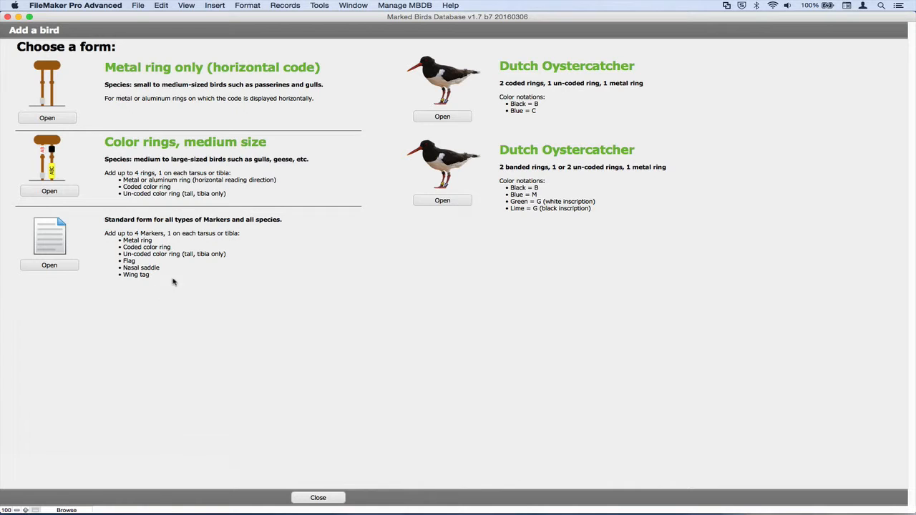
click(54, 191)
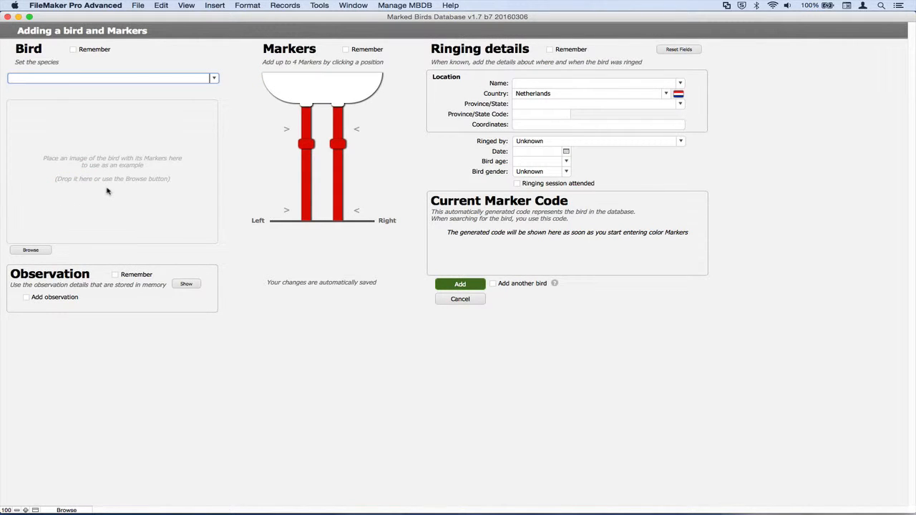
text(Common Gull)
key(Tab)
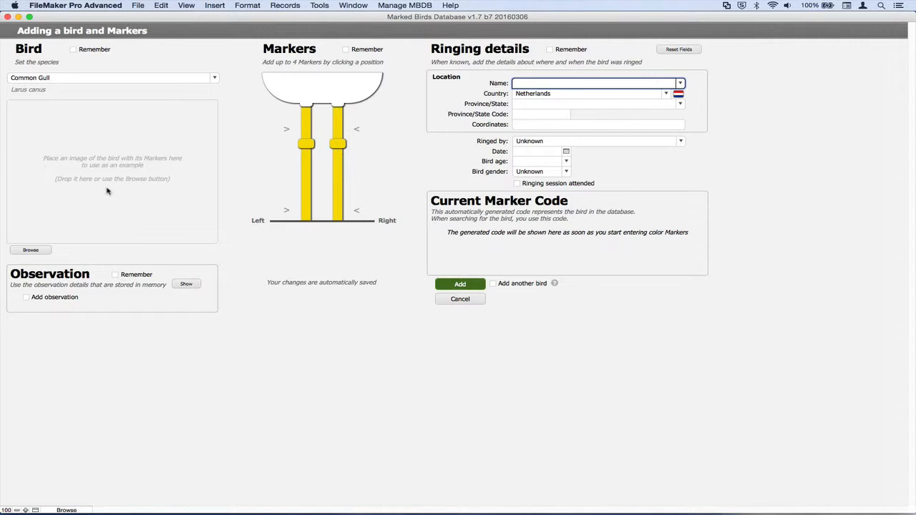
- Add W-E27E-20160305.jpg from the Common Gulls folder as the bird's image and inspect it enlarged
key(super+Tab)
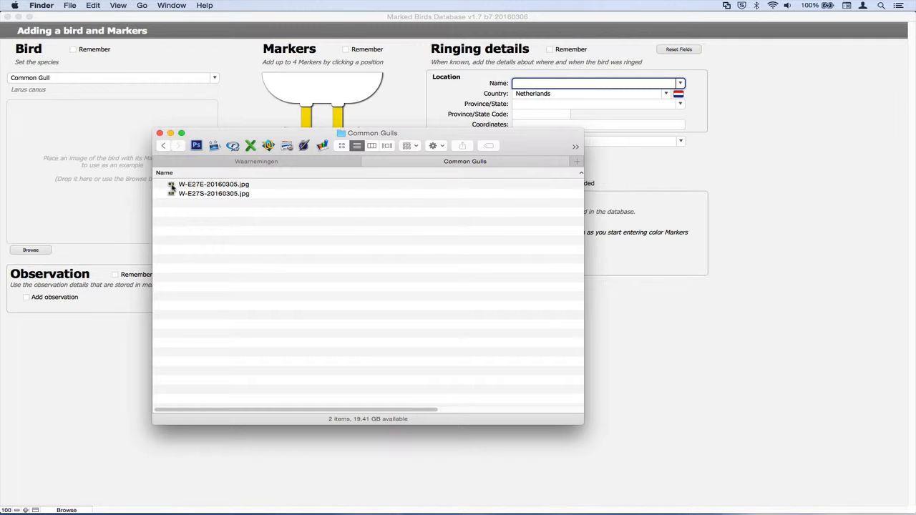
drag(171, 187, 70, 168)
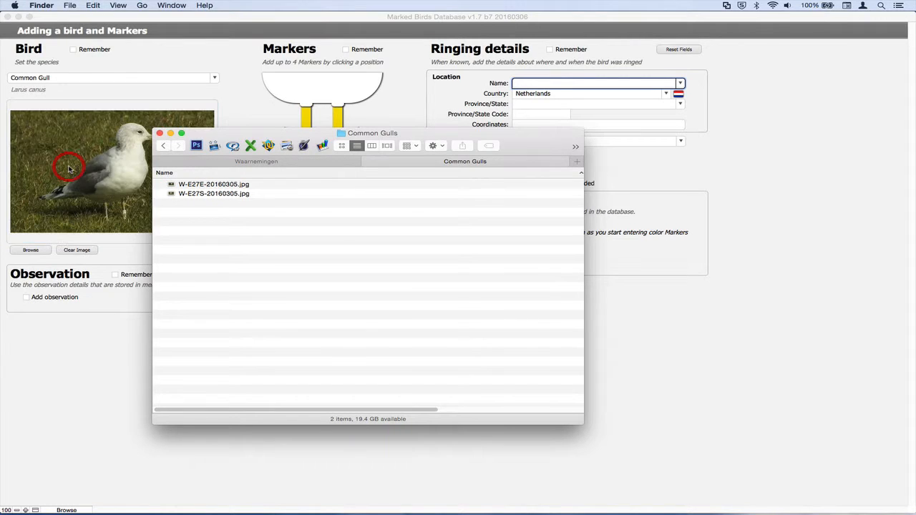
click(70, 169)
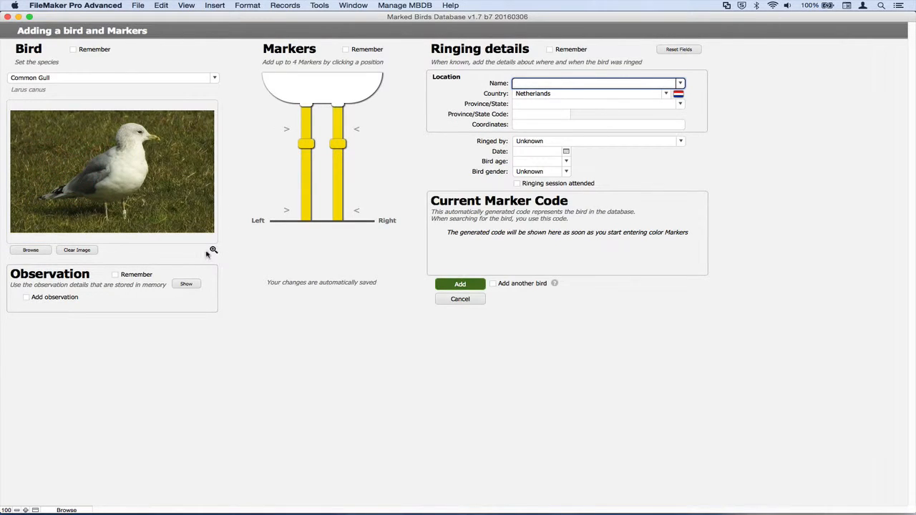
click(205, 255)
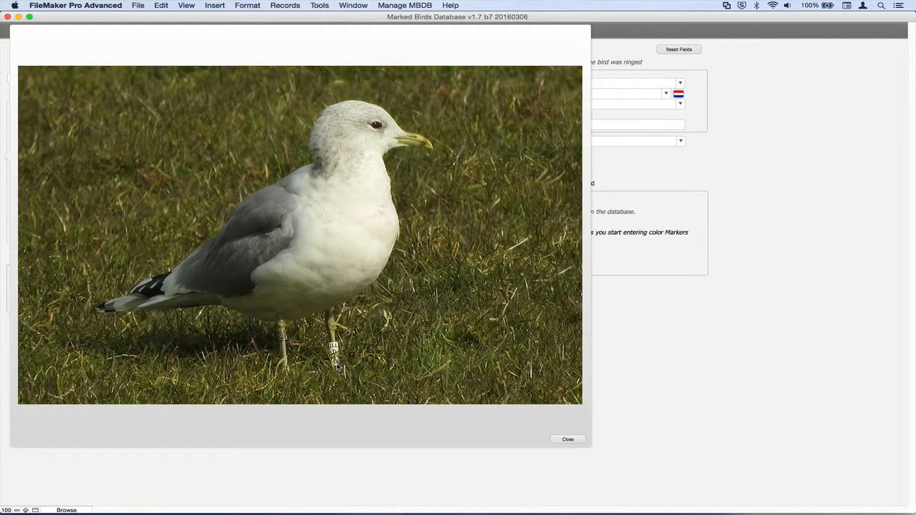
click(638, 337)
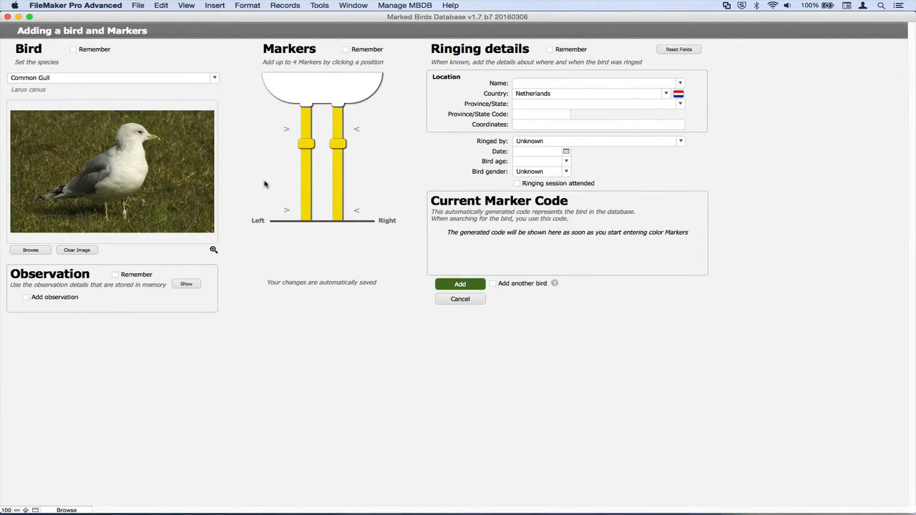
- Add a coded color ring to the lower left leg: code E27E, white with black inscription, reading direction Up
click(309, 212)
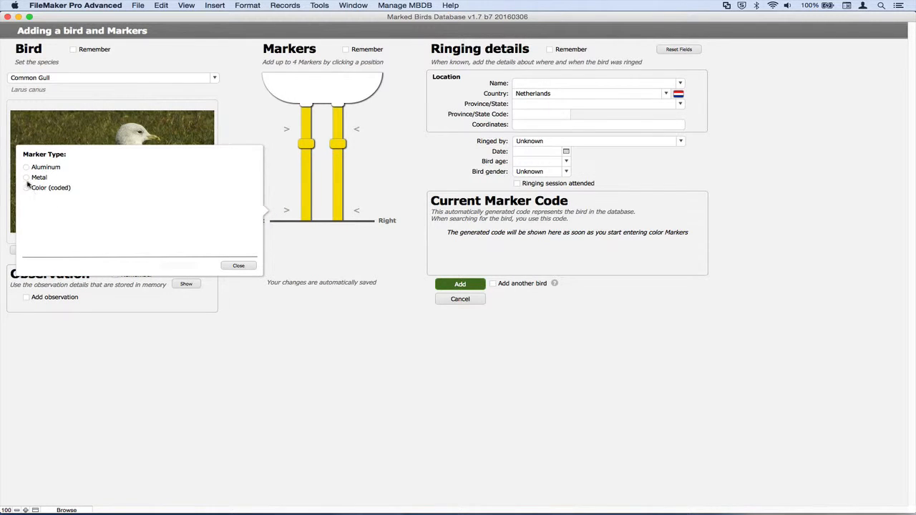
click(26, 188)
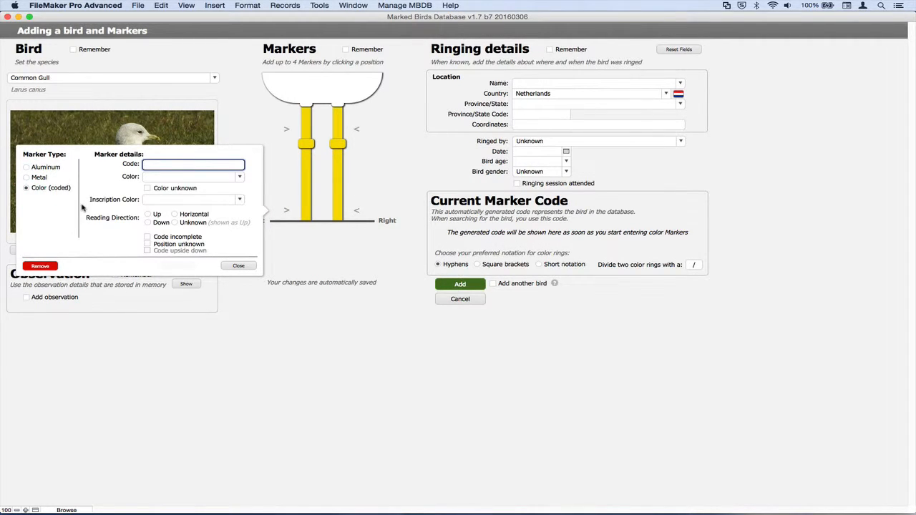
text(E27E)
key(Tab)
text(White)
key(Tab)
key(Tab)
key(Tab)
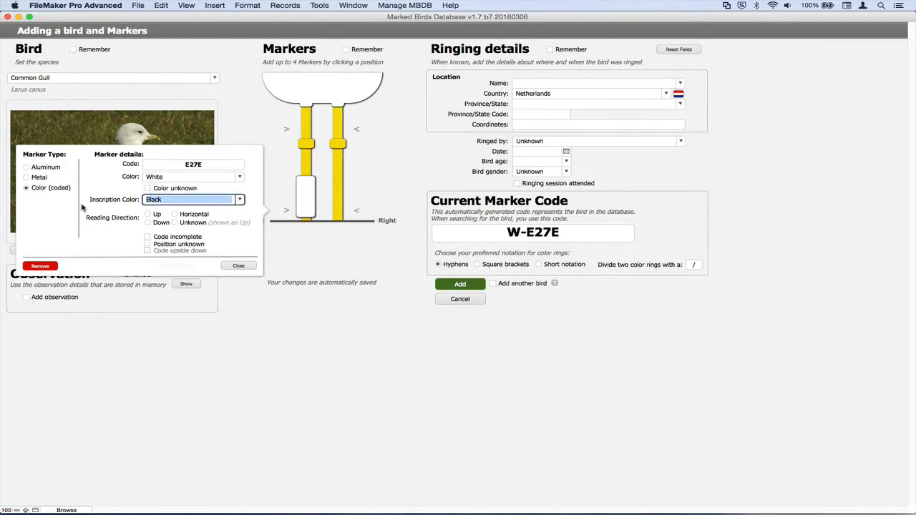
key(space)
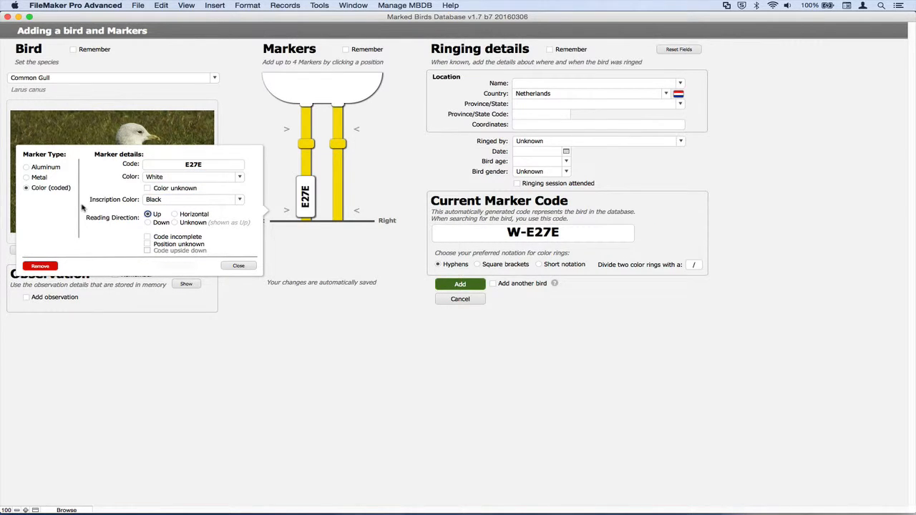
- Add a metal ring from the Arnhem station to the lower right leg, leaving its code blank
click(337, 212)
click(338, 212)
click(392, 177)
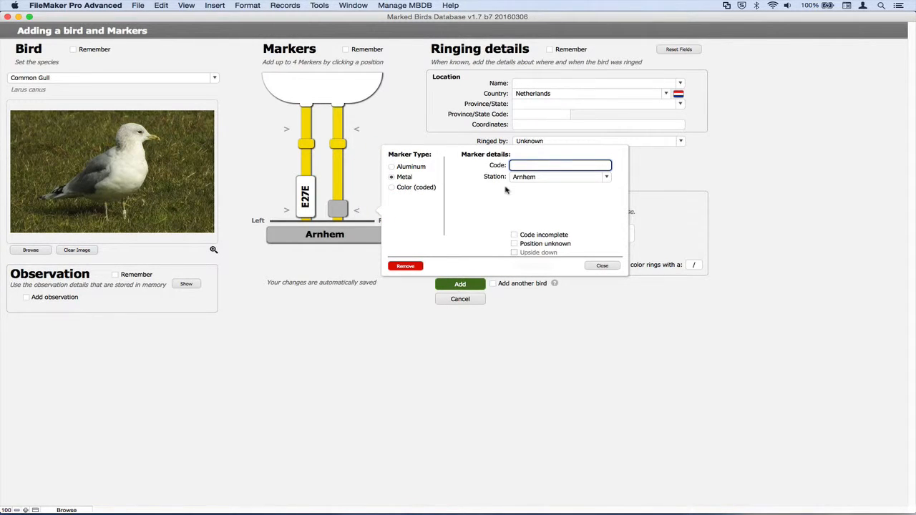
click(665, 180)
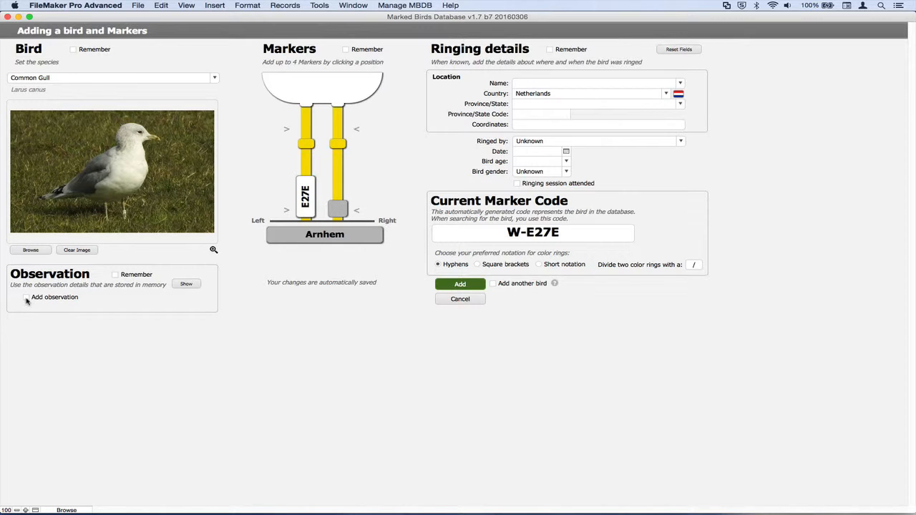
- Include an observation with the image, check the stored observation details, and set the bird age to >3CY
click(26, 298)
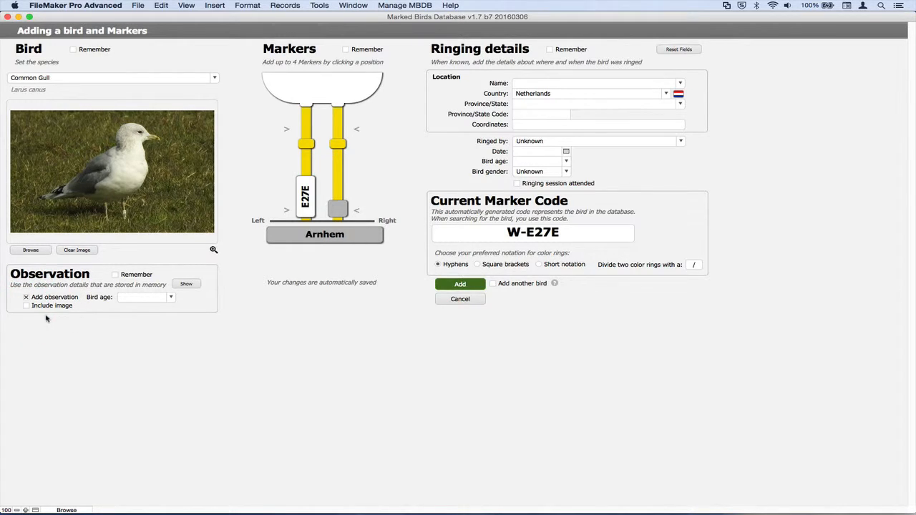
click(26, 308)
click(187, 284)
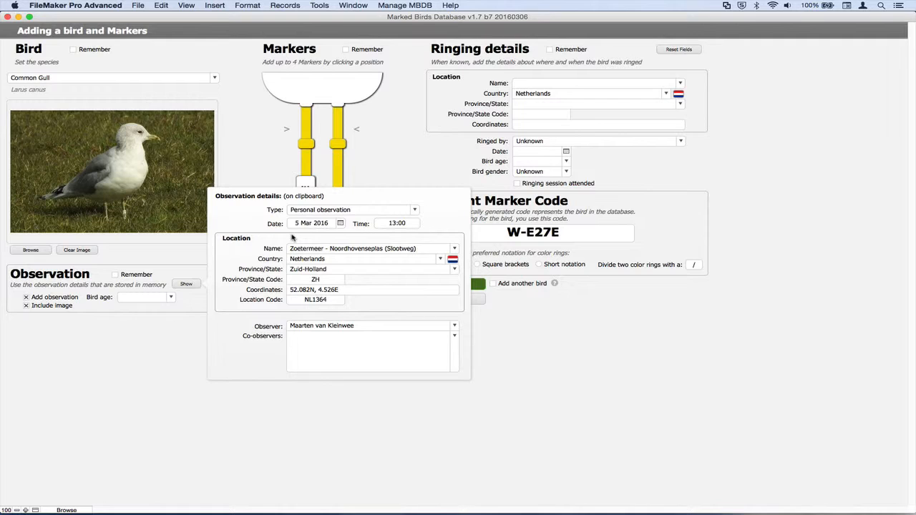
click(193, 255)
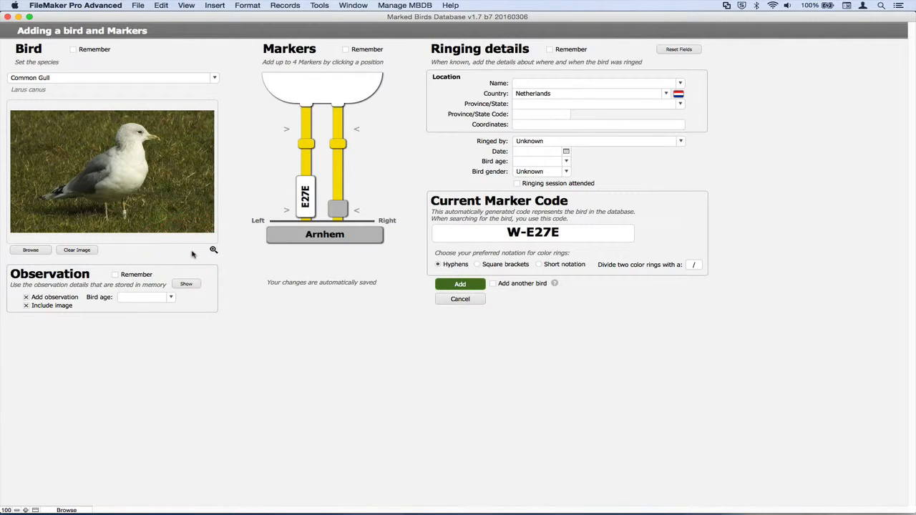
click(171, 298)
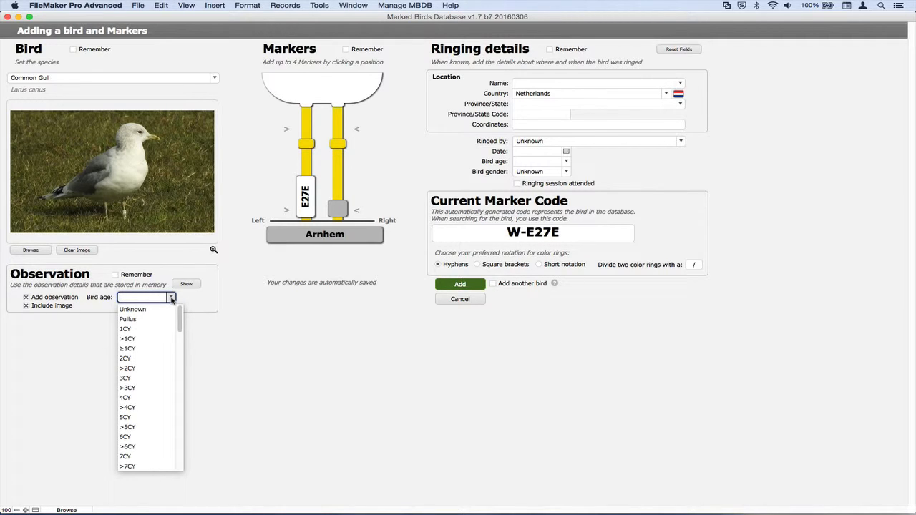
click(138, 388)
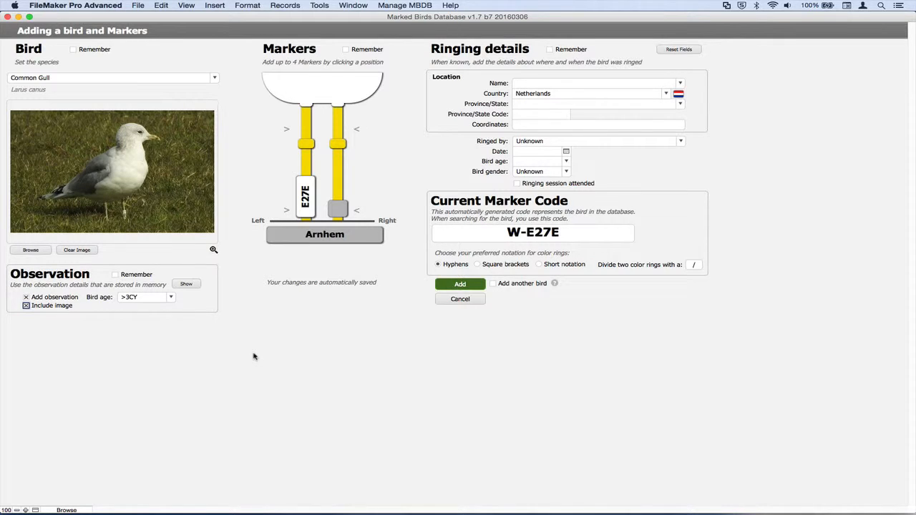
click(254, 356)
- Have the form remember the bird, markers, ringing details and observation sections, and add the Common Gull to the database
click(73, 49)
click(346, 50)
click(549, 51)
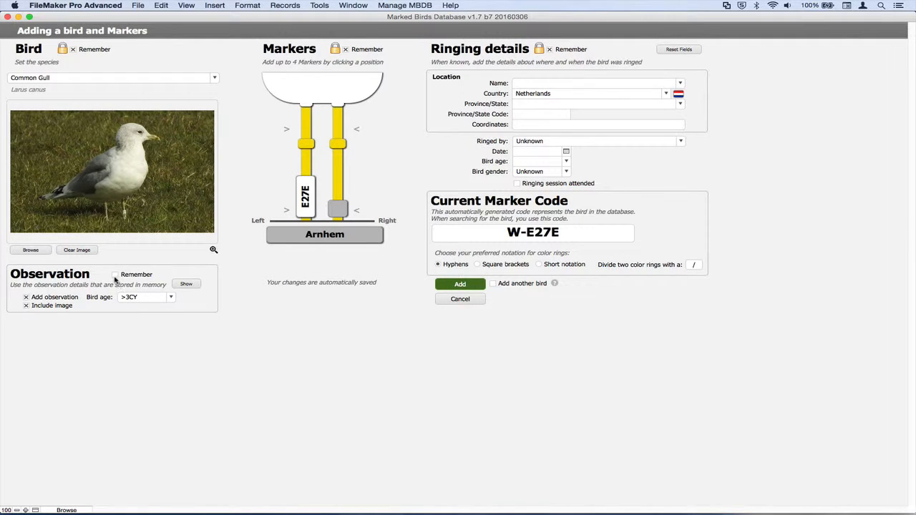
click(115, 275)
click(439, 285)
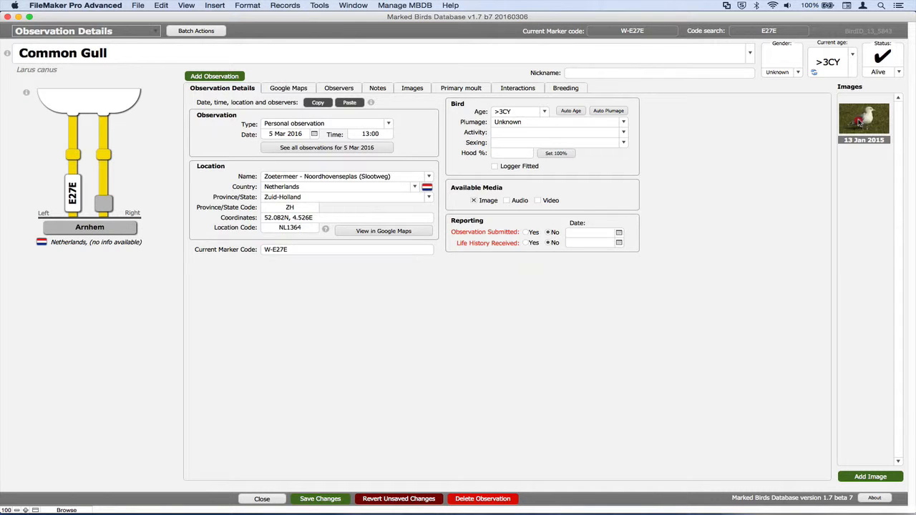
- Review the new observation's photo, notes and details, and save the record
click(859, 123)
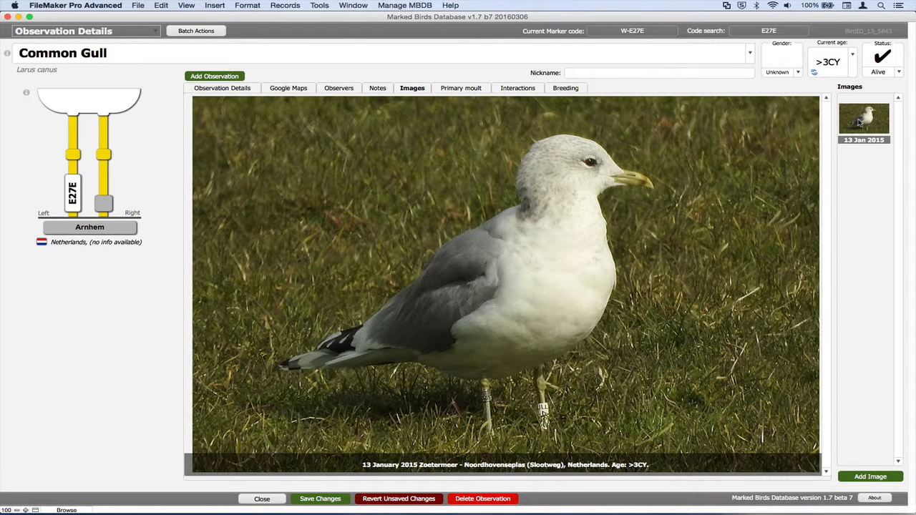
click(236, 91)
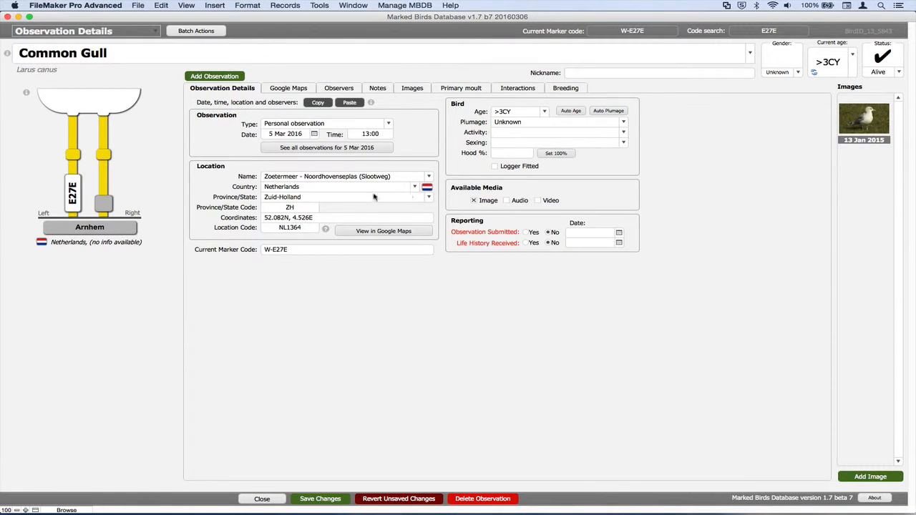
click(378, 89)
click(411, 90)
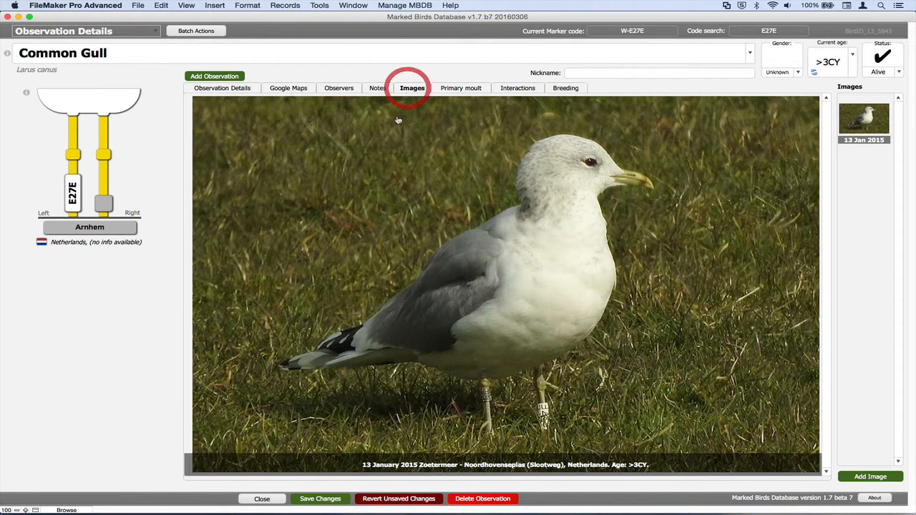
click(212, 88)
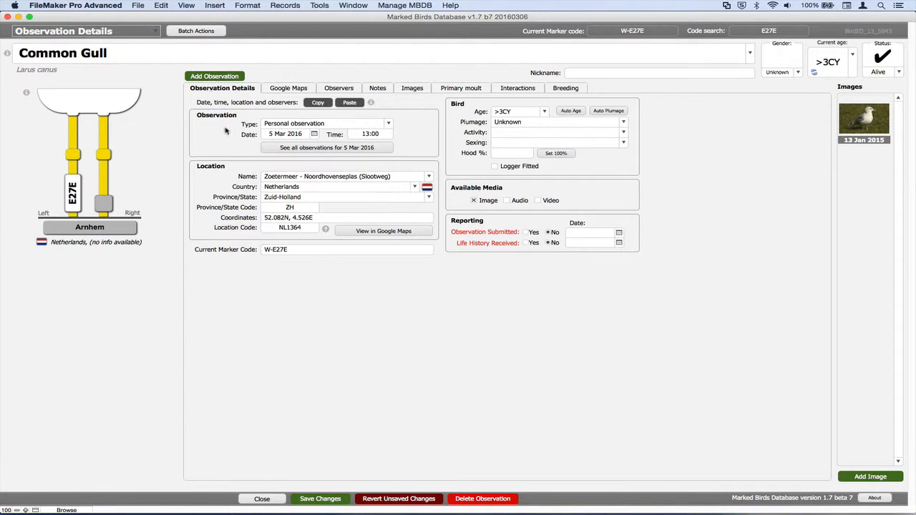
click(319, 499)
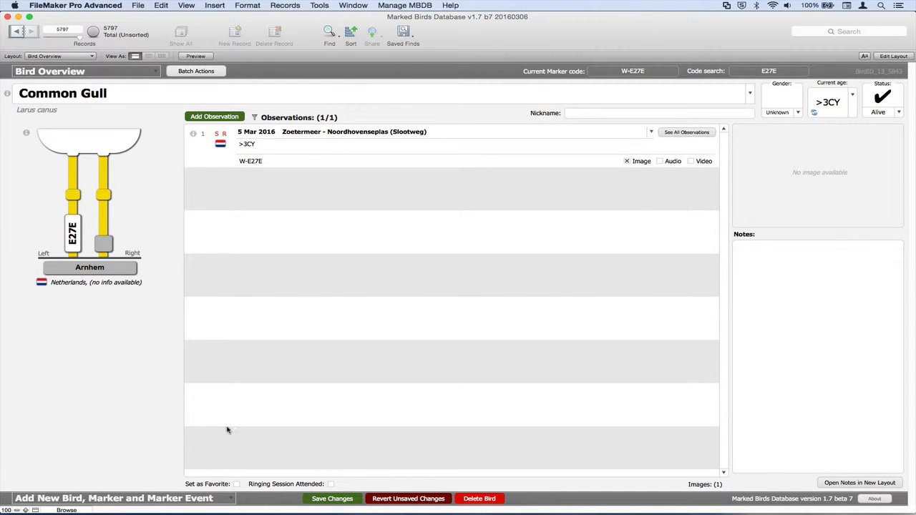
- Start adding another bird with the remembered Common Gull form
click(208, 499)
click(121, 470)
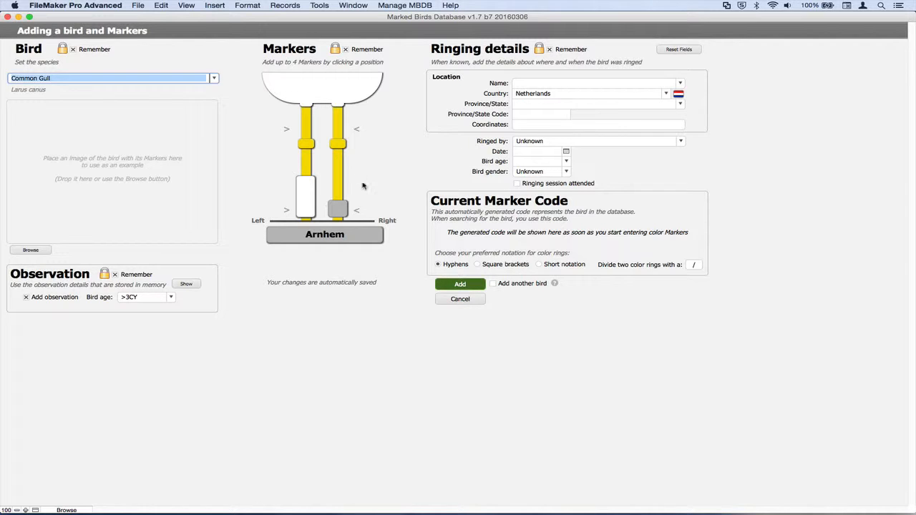
click(246, 198)
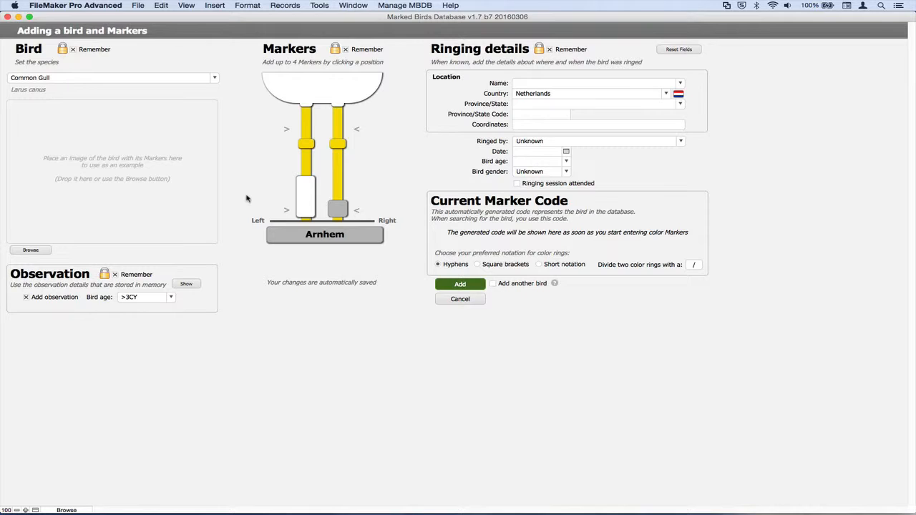
- Add W-E27S-20160305.jpg from the Common Gulls folder as the second bird's image and inspect it enlarged
key(super+Tab)
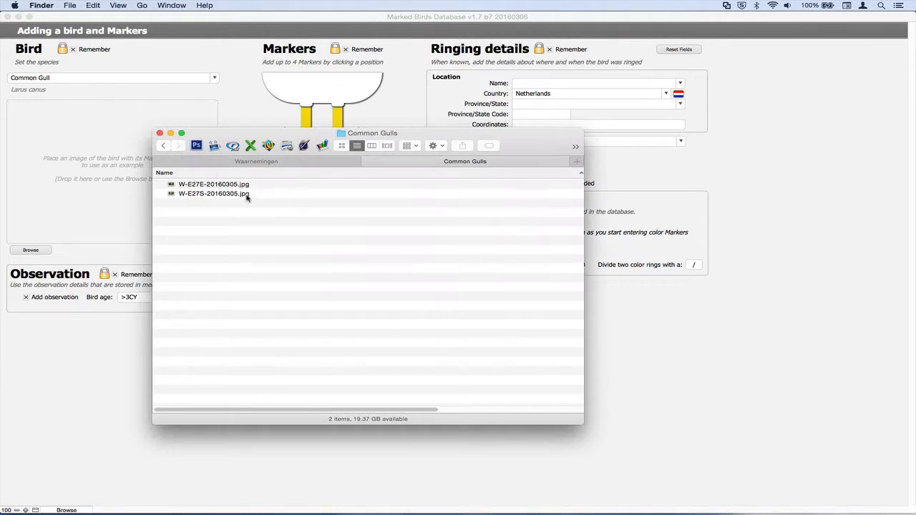
drag(212, 195, 72, 180)
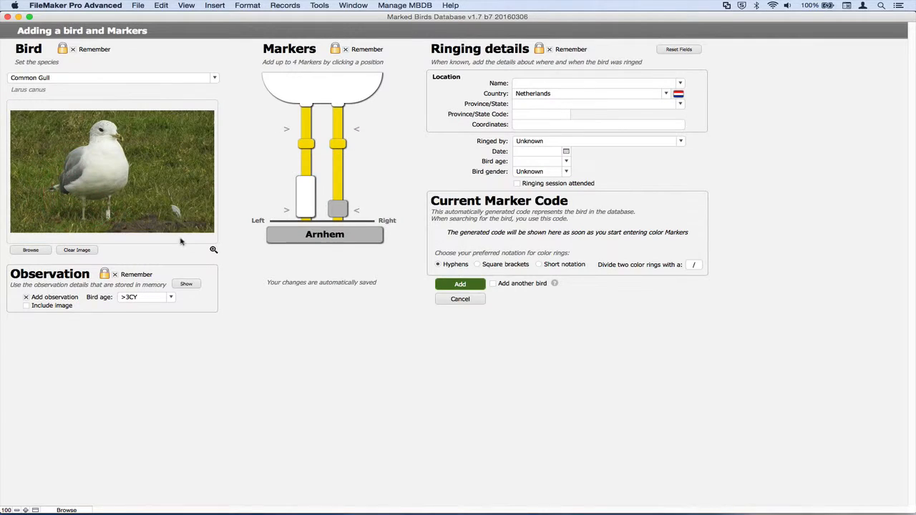
click(214, 251)
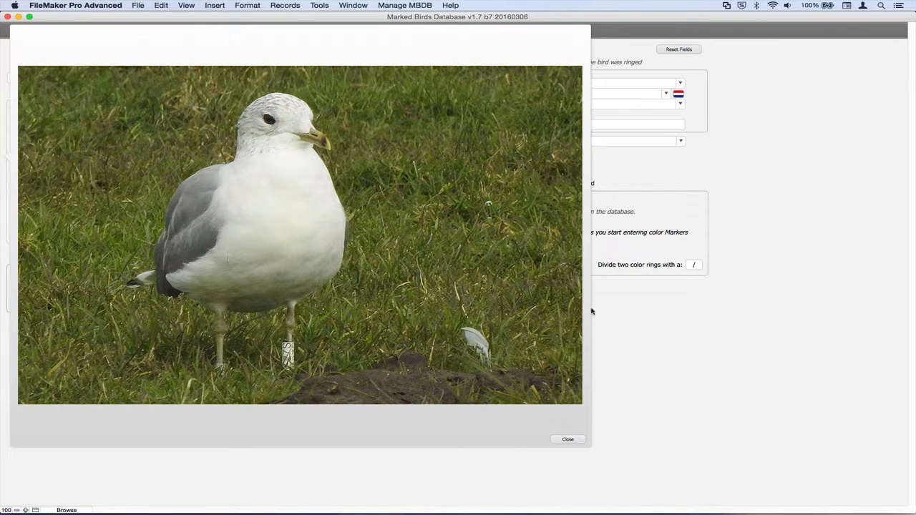
click(620, 309)
- Enter the code E27S on the white coded color ring at the lower position of the gull's left leg
click(302, 206)
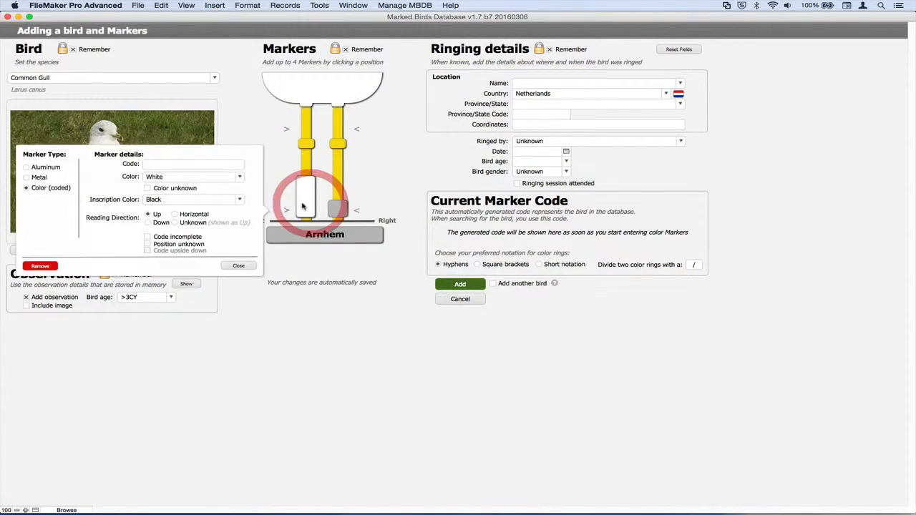
click(201, 164)
text(E27)
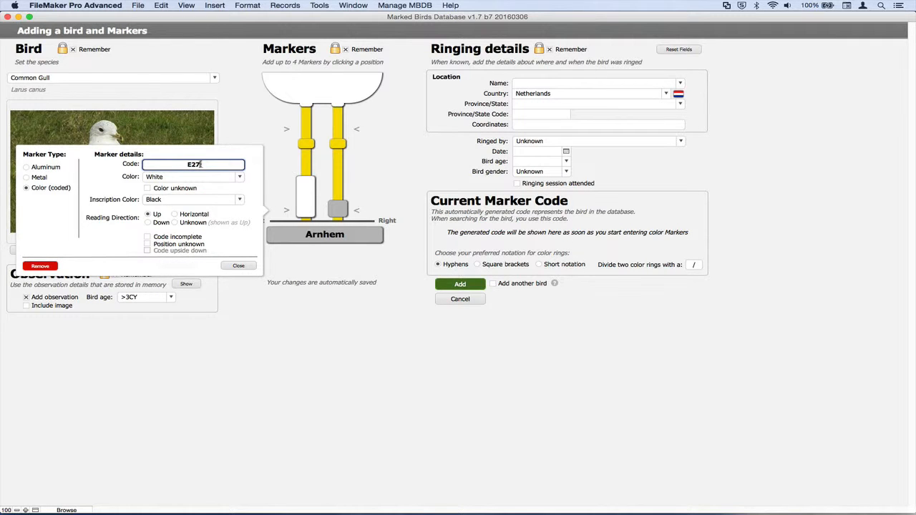
text(9)
click(402, 191)
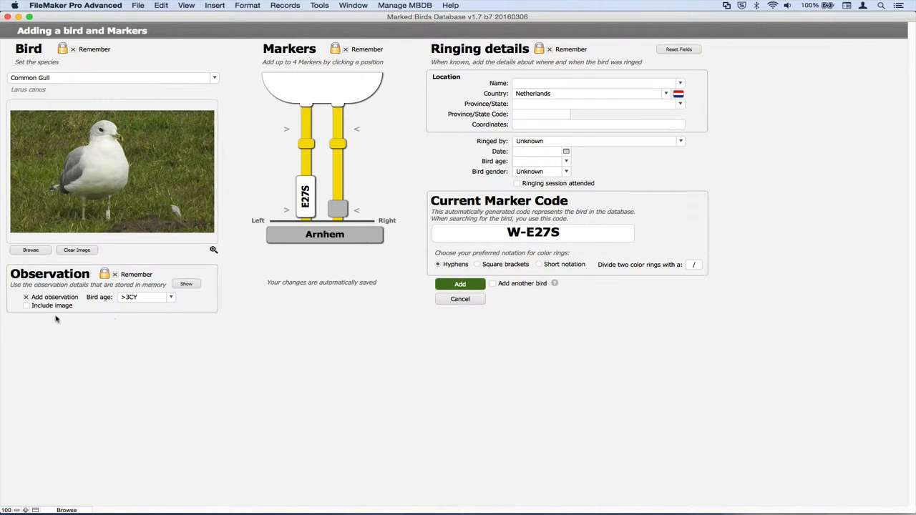
- Include the image with the added observation and check the observation details stored in memory
click(26, 306)
click(187, 284)
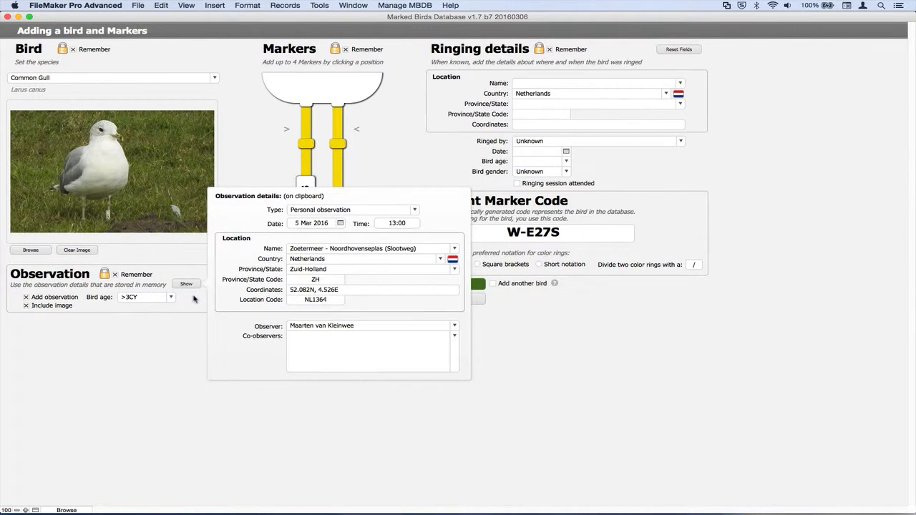
click(193, 299)
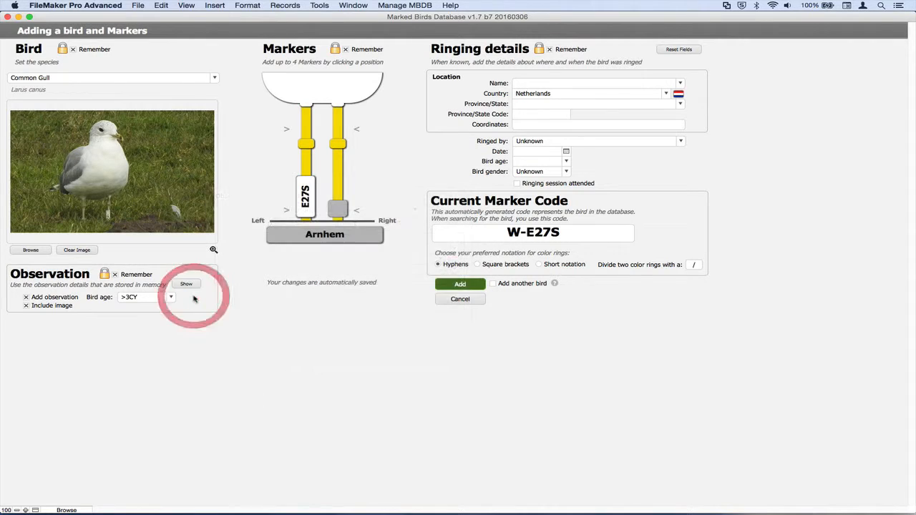
- Add the Common Gull W-E27S to the database, then save and close its observation record
click(448, 284)
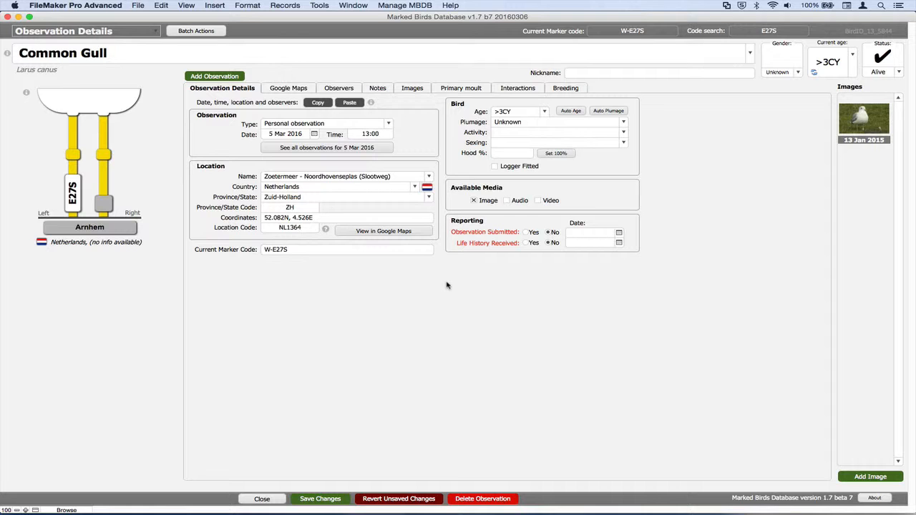
click(338, 498)
click(280, 498)
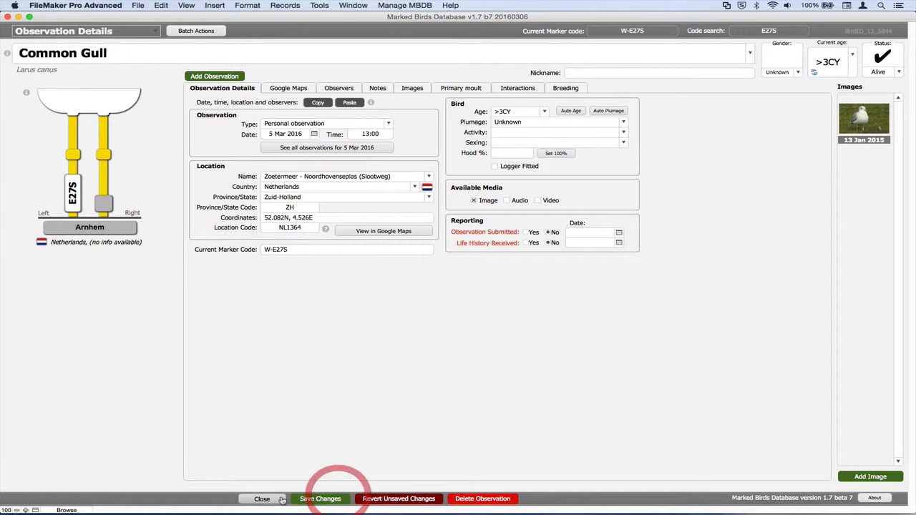